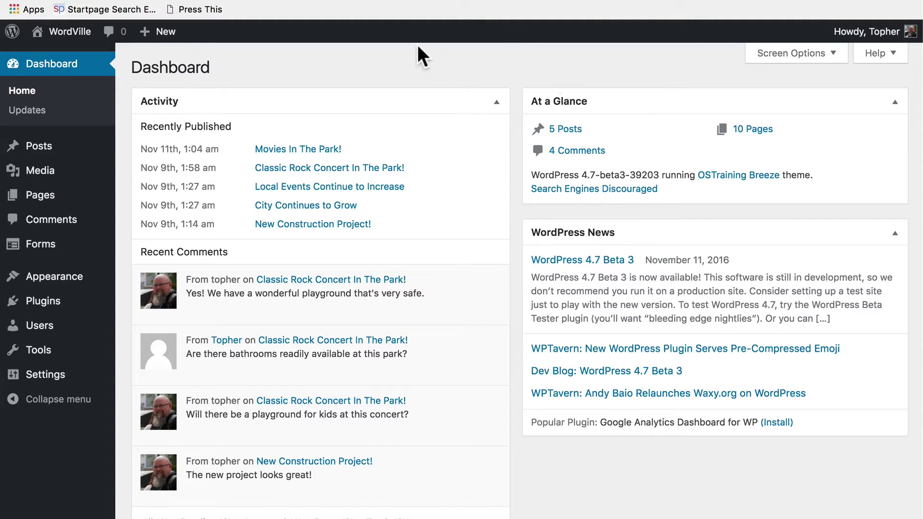
# Open the General Settings page, showing site title WordVille, from the Settings menu.
pyautogui.moveTo(49, 381)
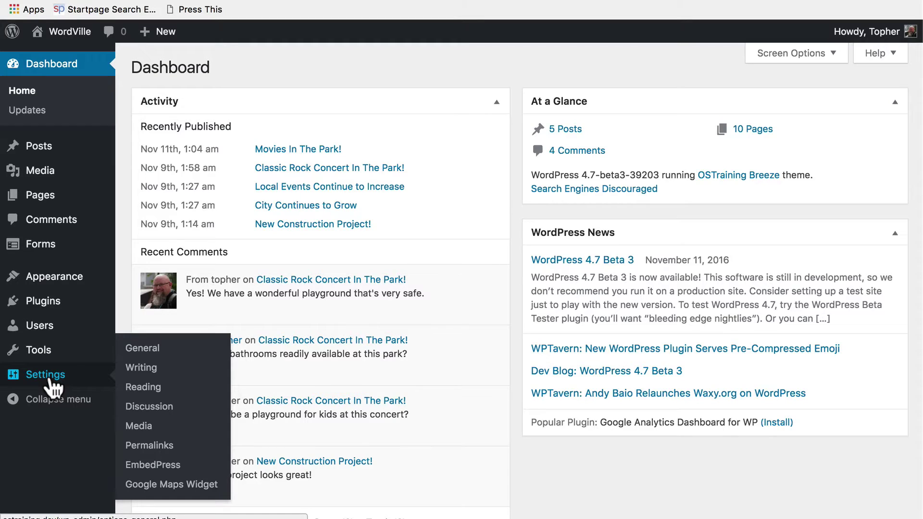
pyautogui.click(50, 380)
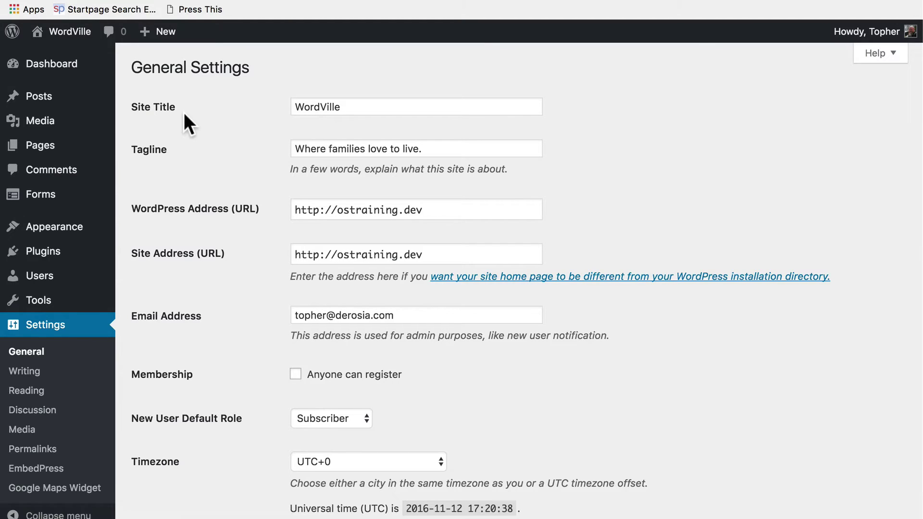
pyautogui.click(434, 149)
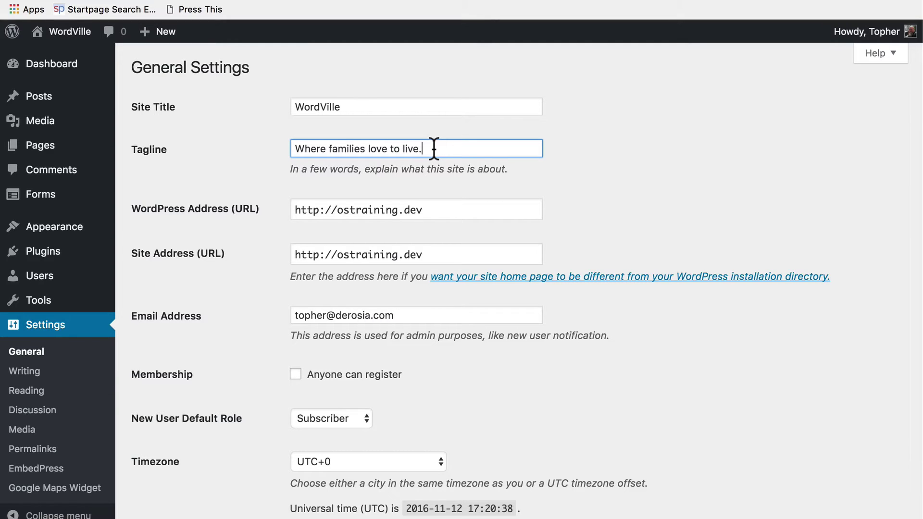
pyautogui.scroll(-3, 214, 234)
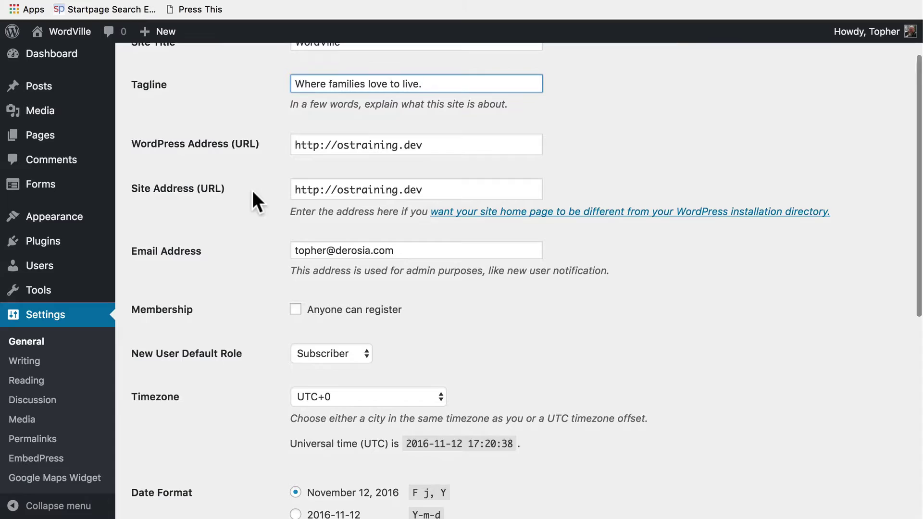
pyautogui.click(556, 162)
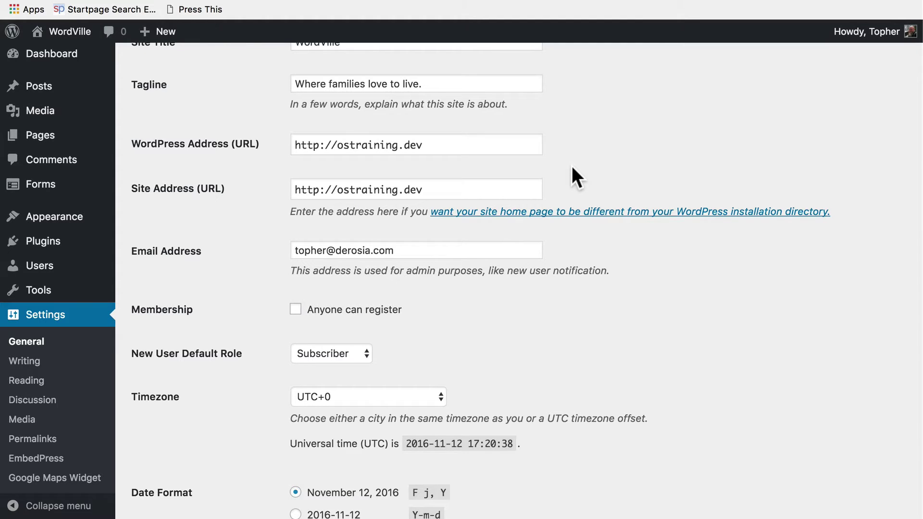
pyautogui.click(469, 144)
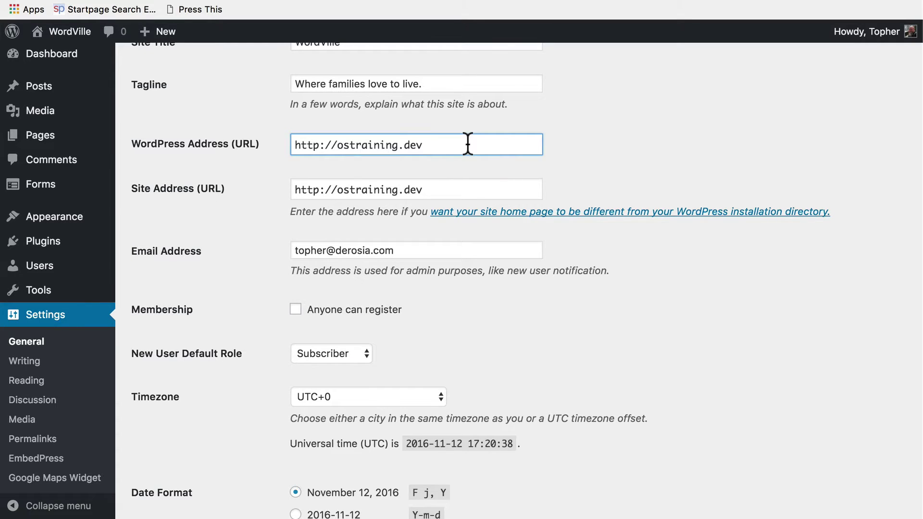
pyautogui.click(470, 192)
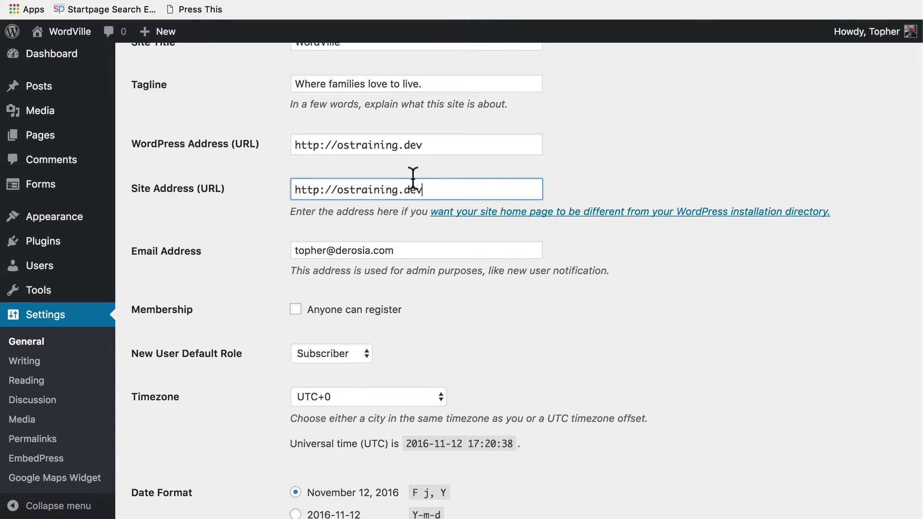
pyautogui.click(320, 144)
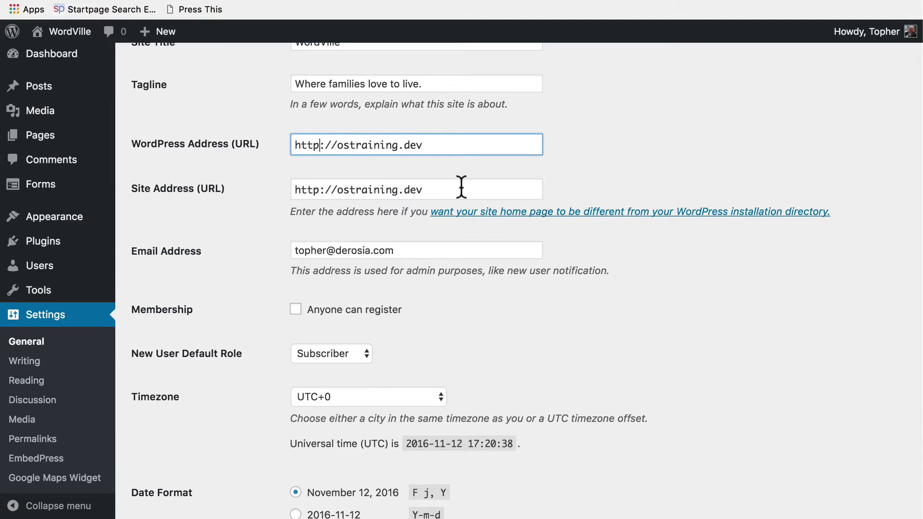
pyautogui.write('s')
pyautogui.press('BackSpace')
pyautogui.scroll(-2, 464, 192)
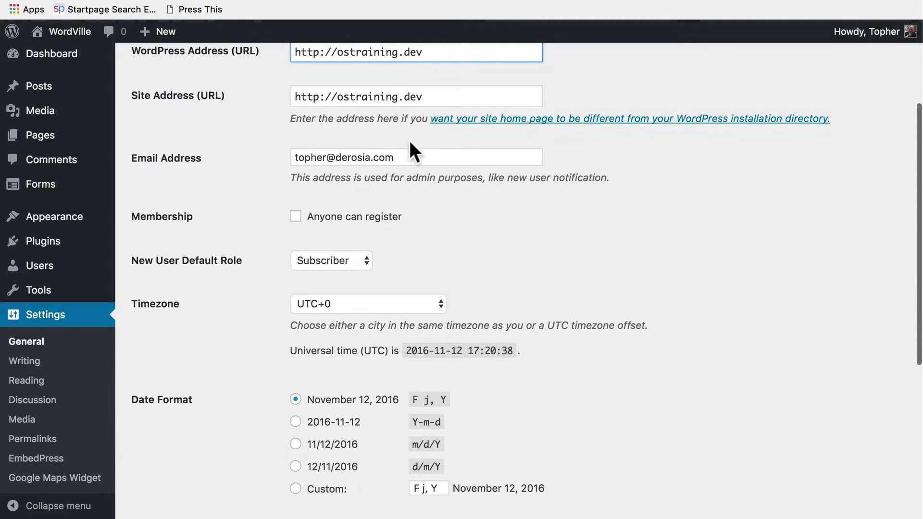
pyautogui.click(403, 158)
pyautogui.click(572, 162)
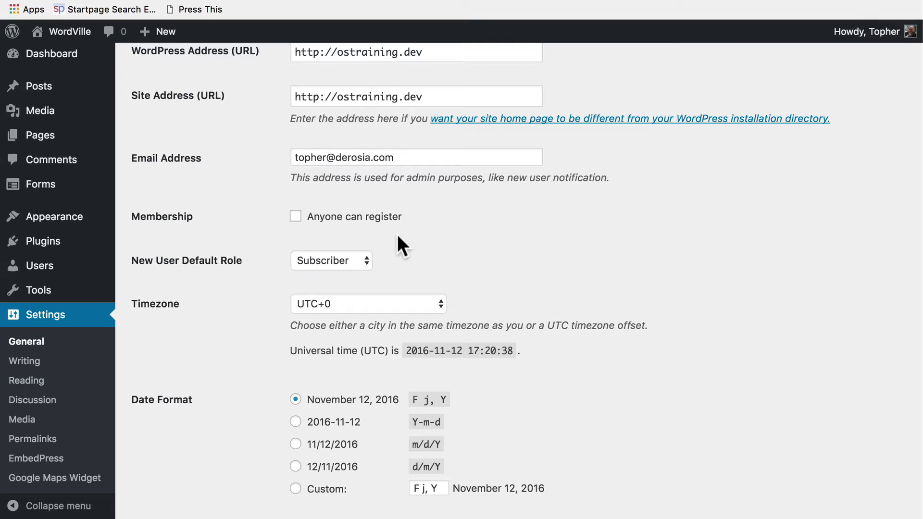
pyautogui.click(349, 262)
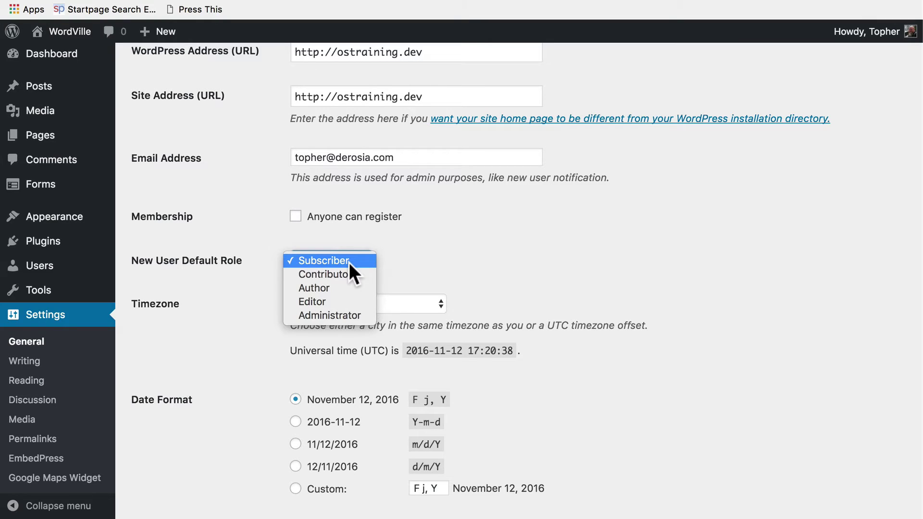
pyautogui.click(361, 259)
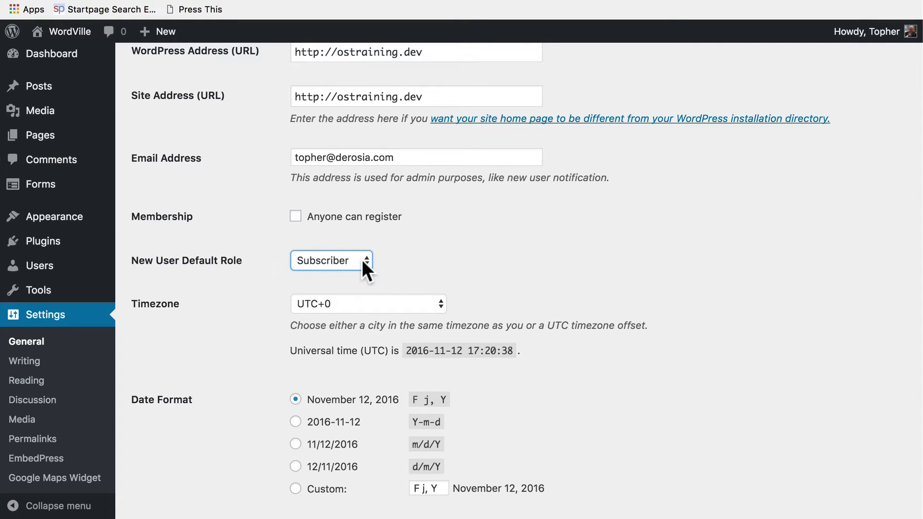
pyautogui.click(364, 269)
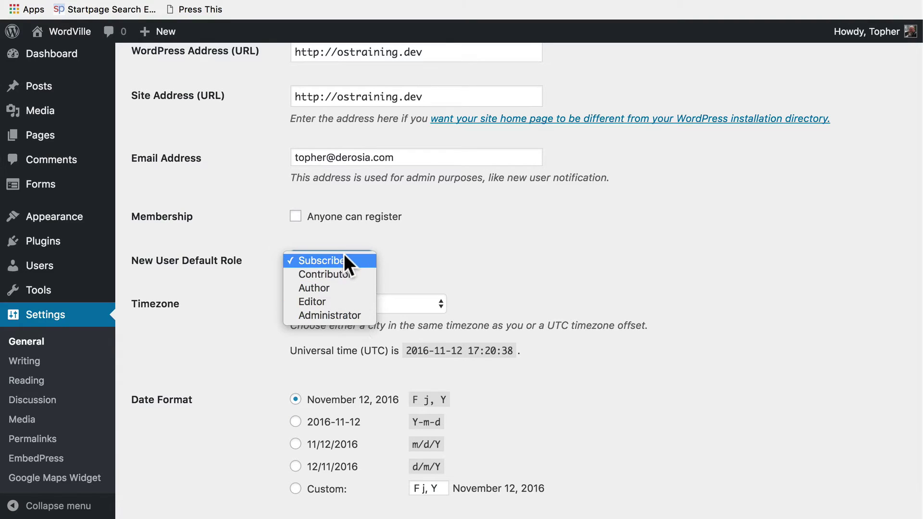
pyautogui.click(346, 260)
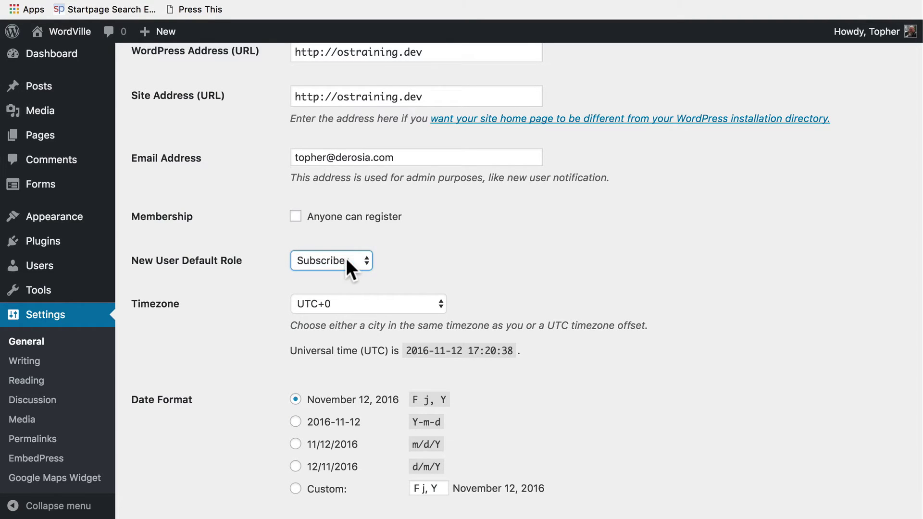
pyautogui.click(406, 262)
# Change the site timezone from UTC+0 to Chicago.
pyautogui.scroll(-5, 544, 319)
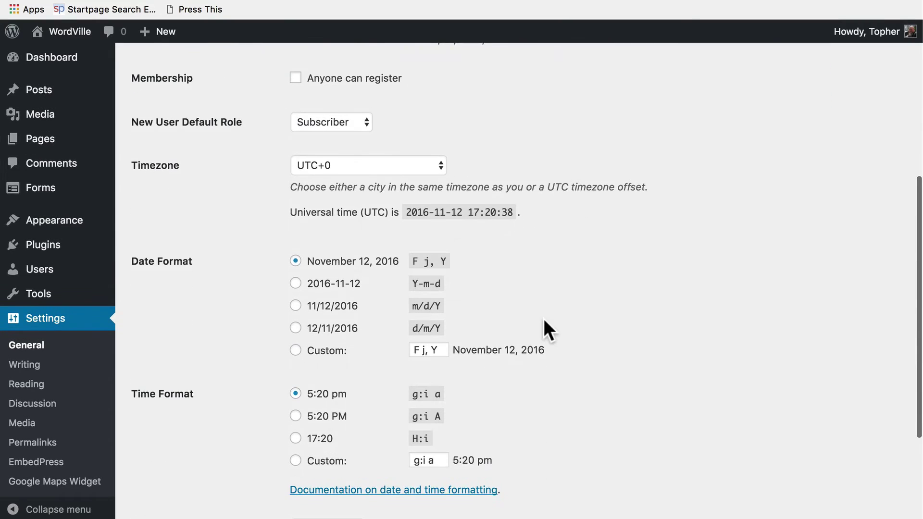
pyautogui.scroll(1, 484, 173)
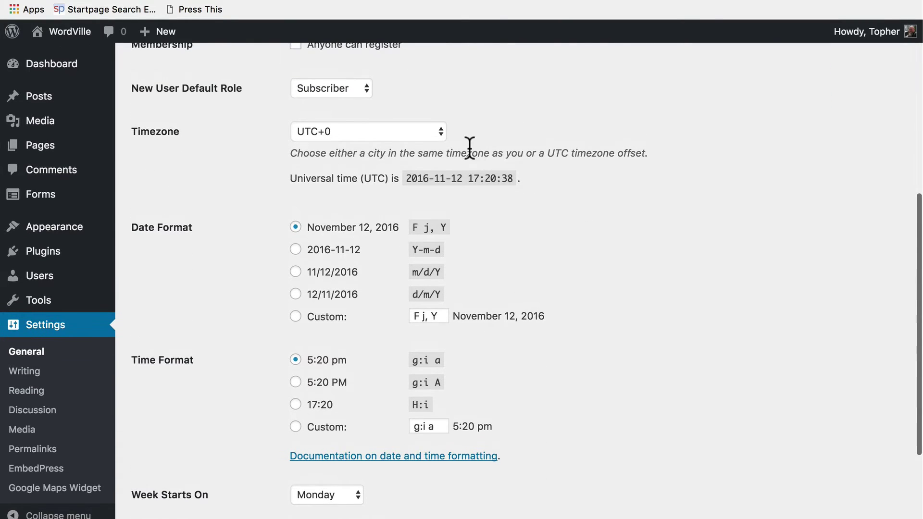
pyautogui.scroll(1, 469, 149)
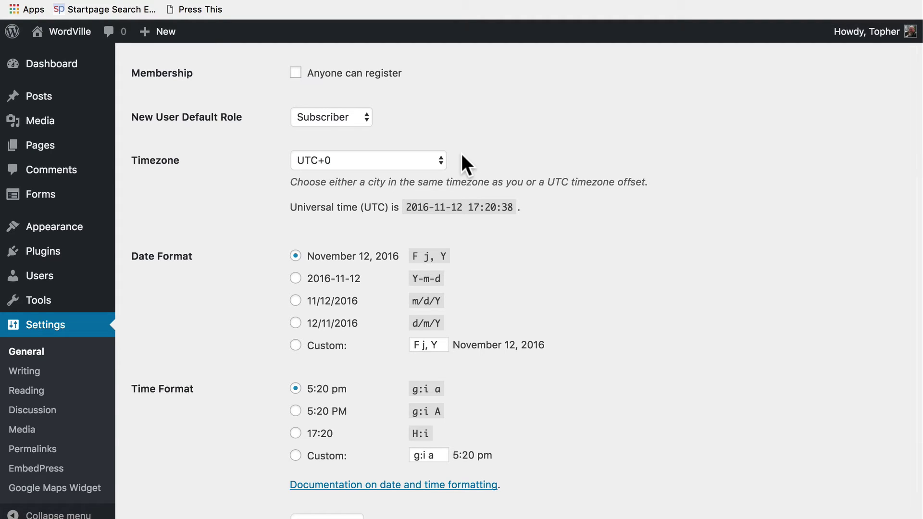
pyautogui.click(437, 158)
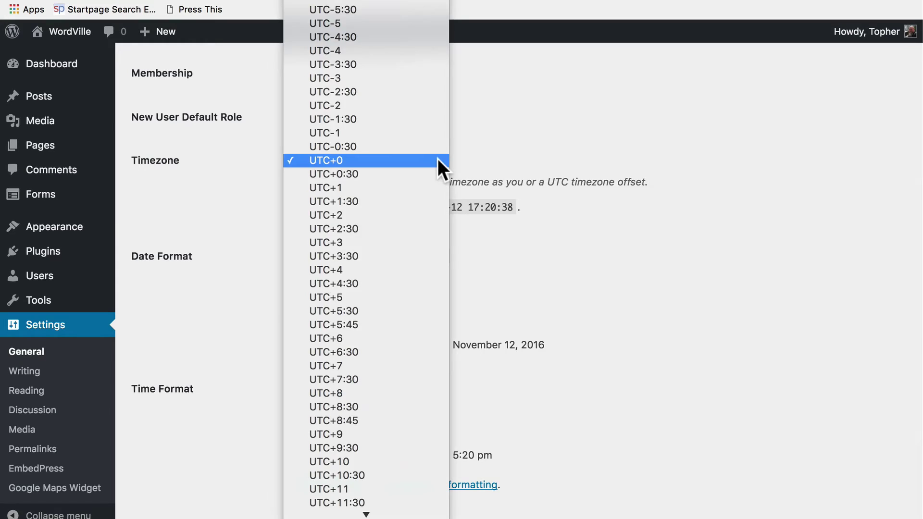
pyautogui.click(454, 161)
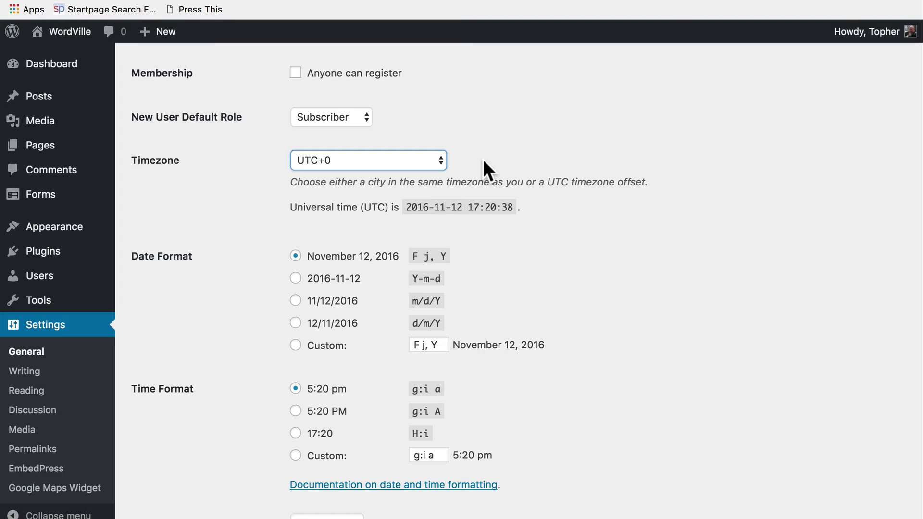
pyautogui.click(427, 161)
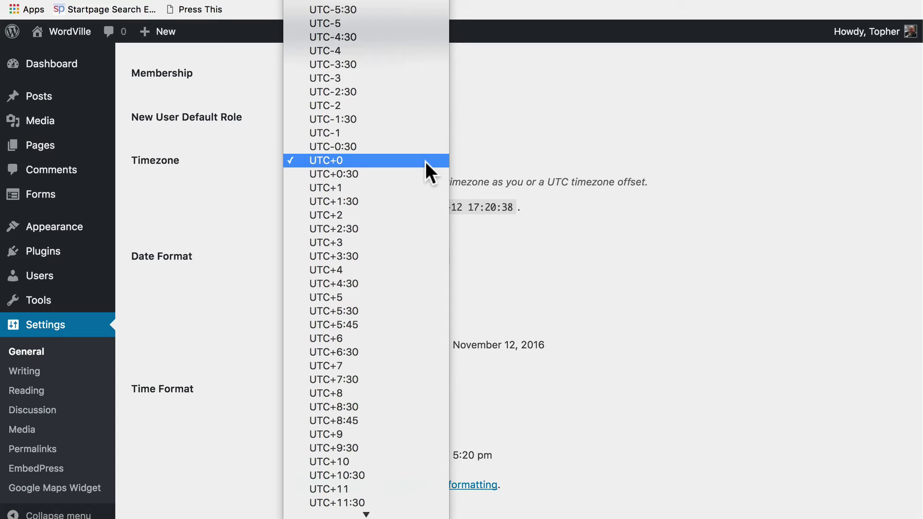
pyautogui.write('cha')
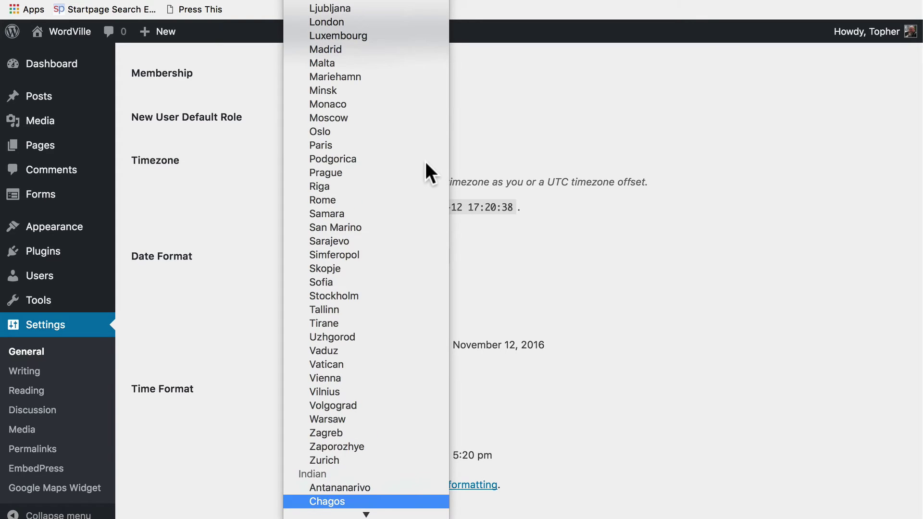
pyautogui.scroll(20, 425, 161)
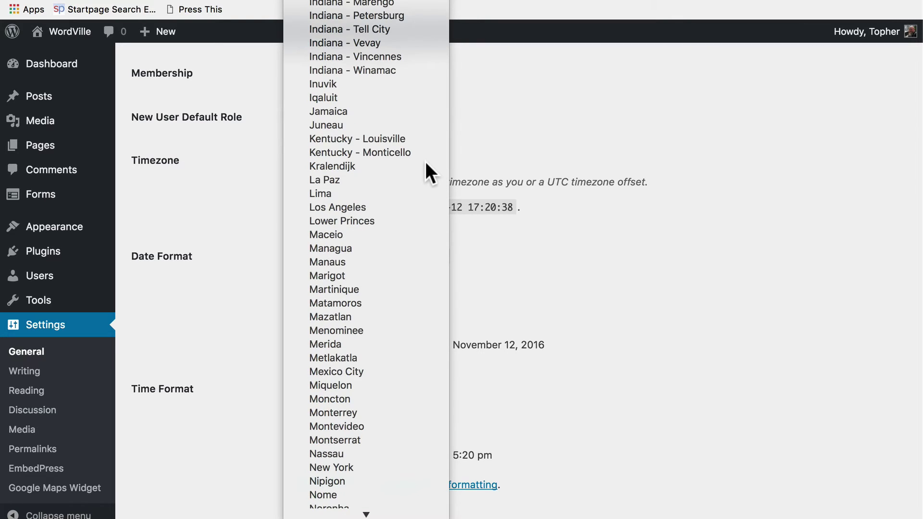
pyautogui.scroll(8, 425, 161)
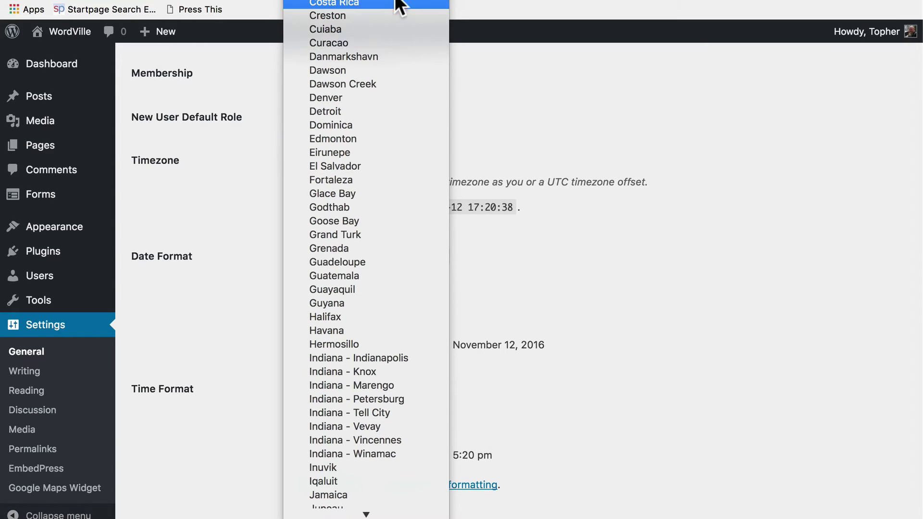
pyautogui.press('Escape')
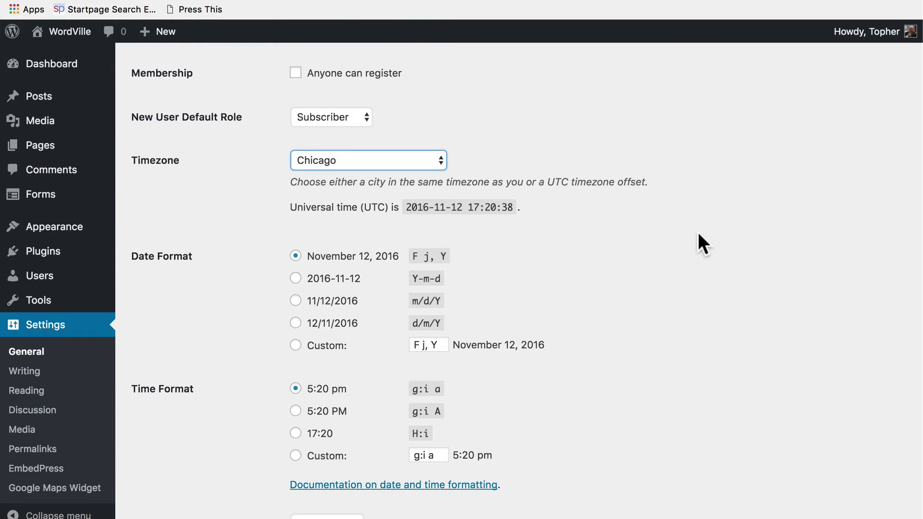
# Set Week Starts On to Sunday.
pyautogui.scroll(-5, 703, 242)
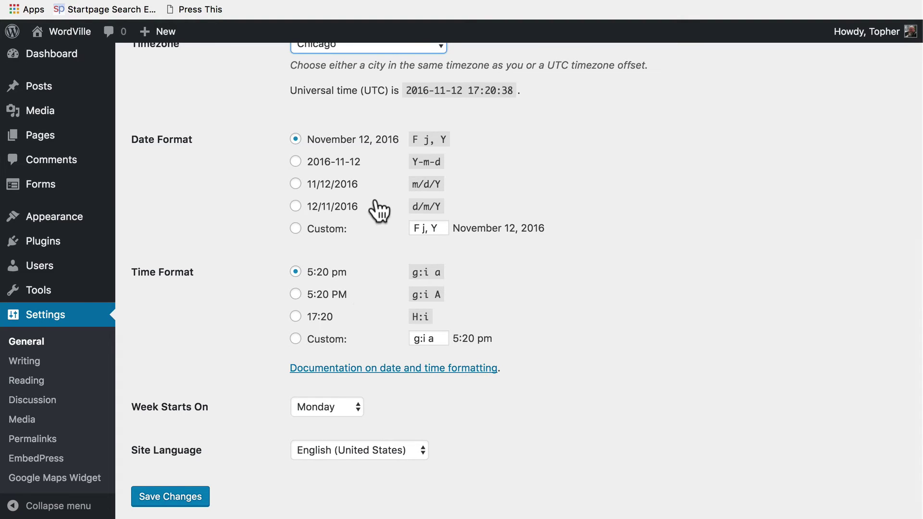
pyautogui.scroll(-2, 377, 209)
pyautogui.click(350, 362)
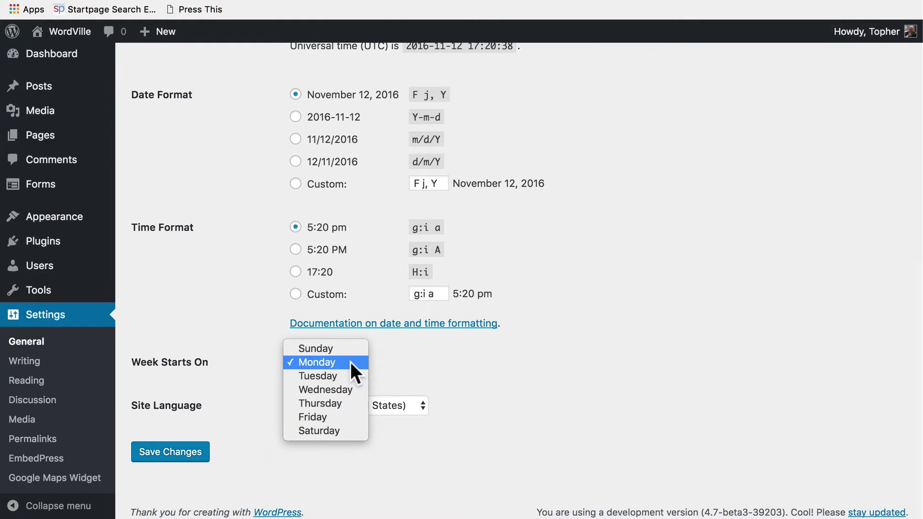
pyautogui.click(324, 350)
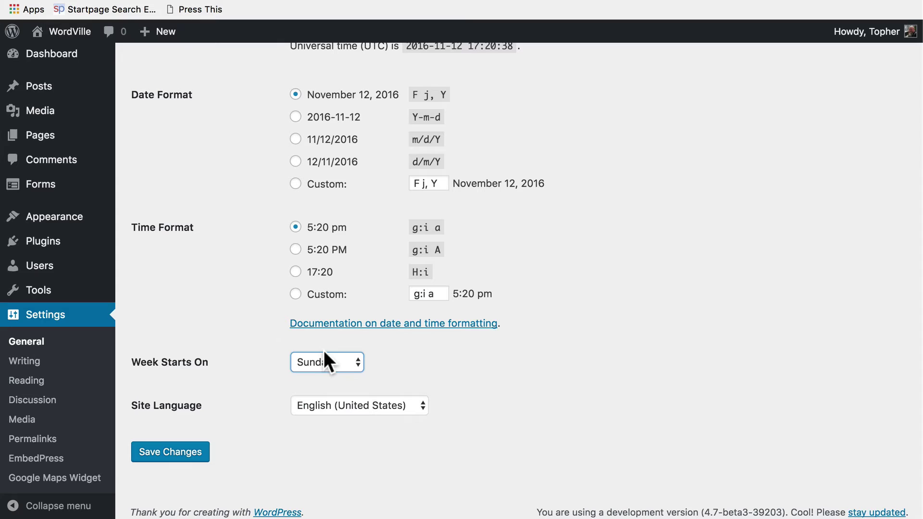
pyautogui.click(467, 353)
# Keep English (United States) as the site language and save the general settings.
pyautogui.click(405, 404)
pyautogui.scroll(-20, 404, 403)
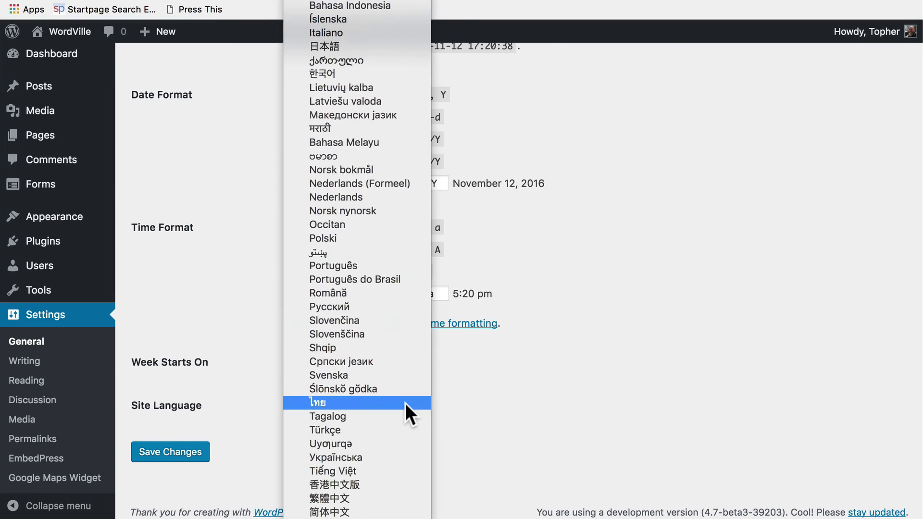
pyautogui.scroll(15, 404, 404)
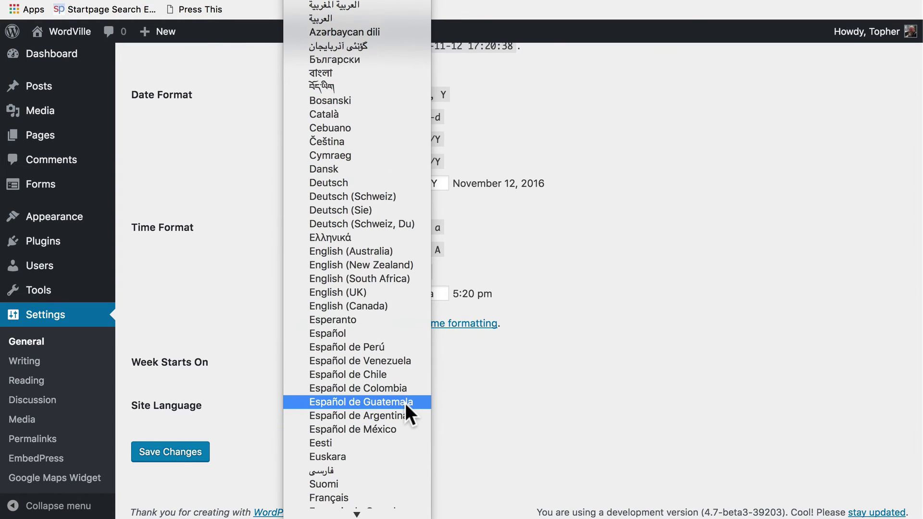
pyautogui.click(404, 403)
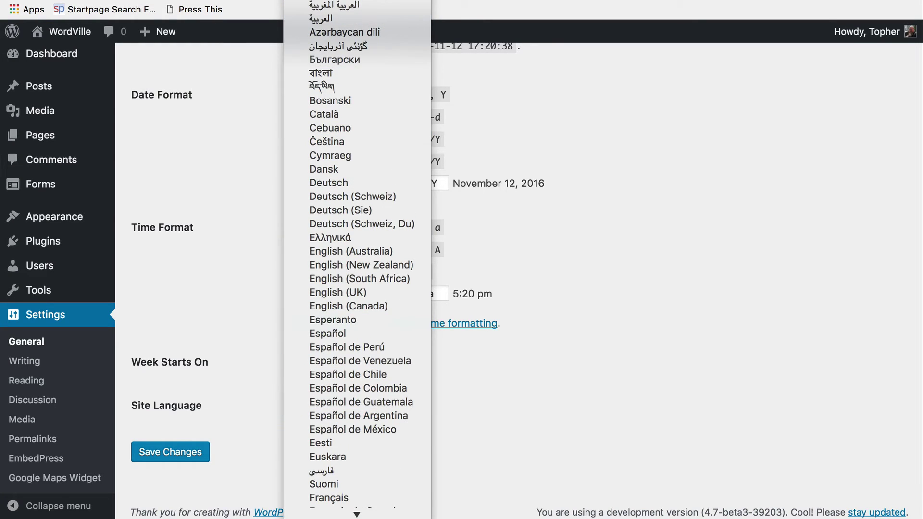
pyautogui.click(647, 157)
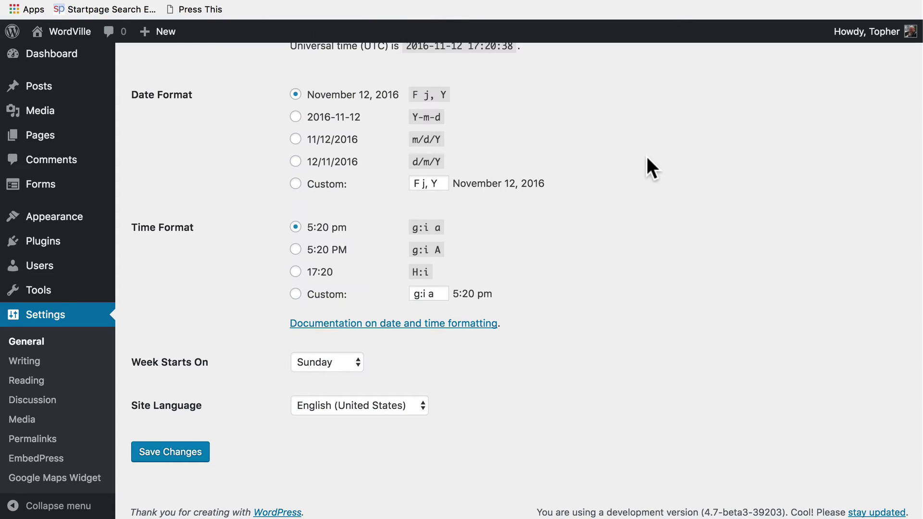
pyautogui.click(164, 454)
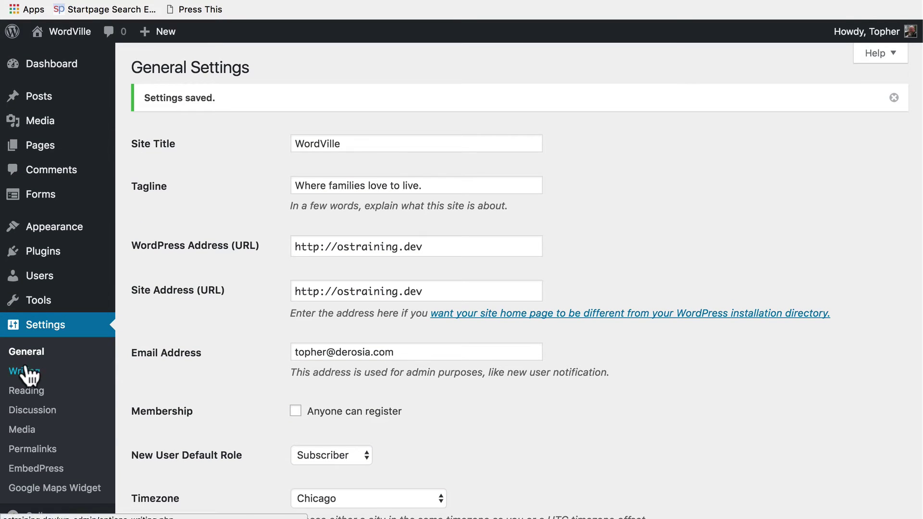
# In Writing settings, keep Uncategorized as default post category and review Default Post Format options.
pyautogui.click(20, 372)
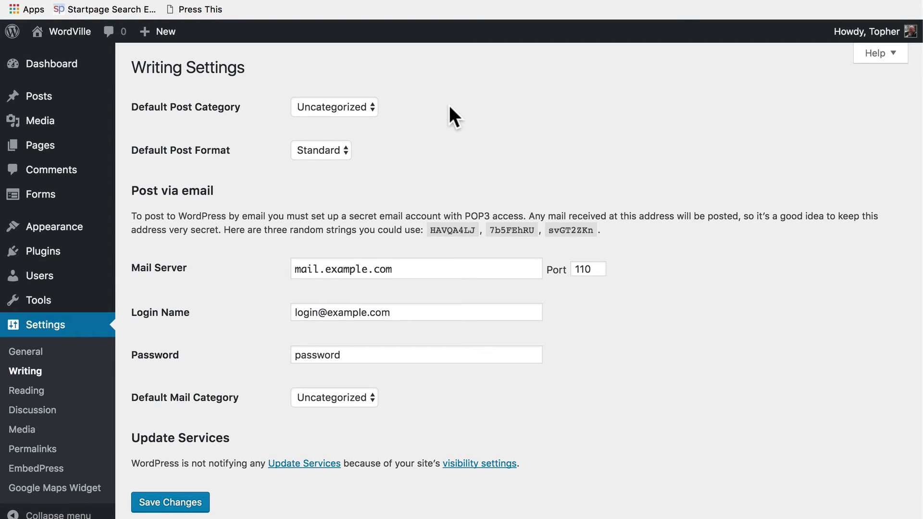
pyautogui.click(366, 111)
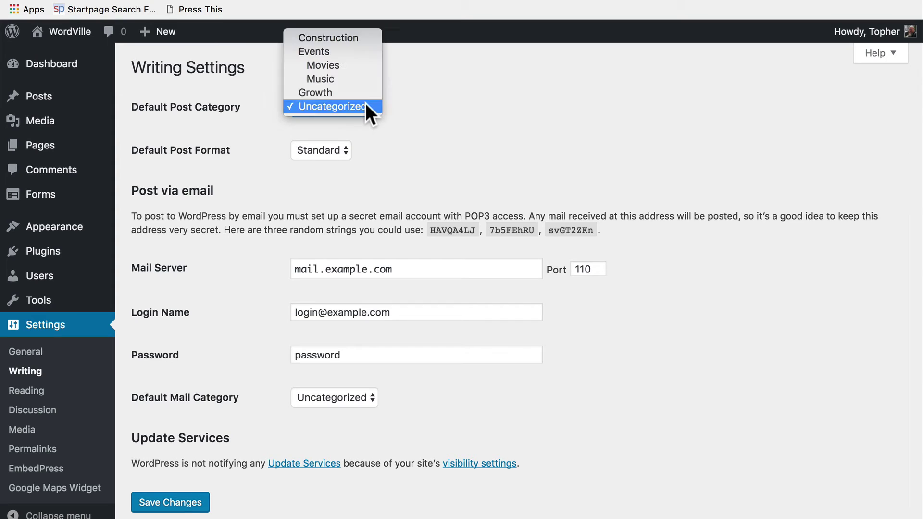
pyautogui.click(313, 105)
pyautogui.click(327, 150)
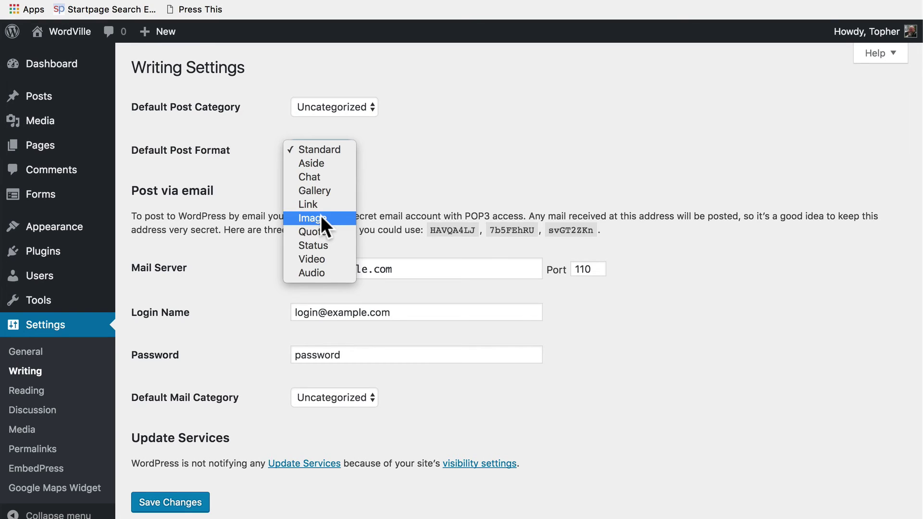
pyautogui.scroll(-2, 449, 182)
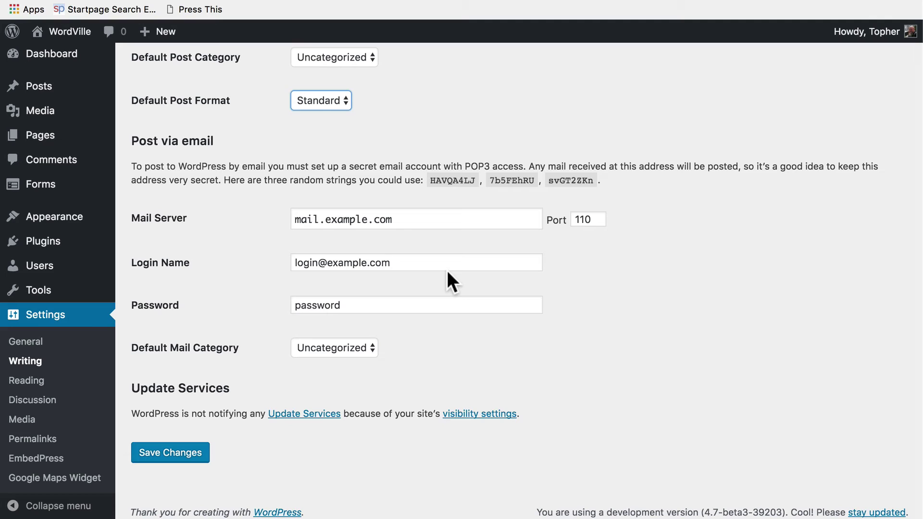
pyautogui.click(283, 439)
pyautogui.click(303, 415)
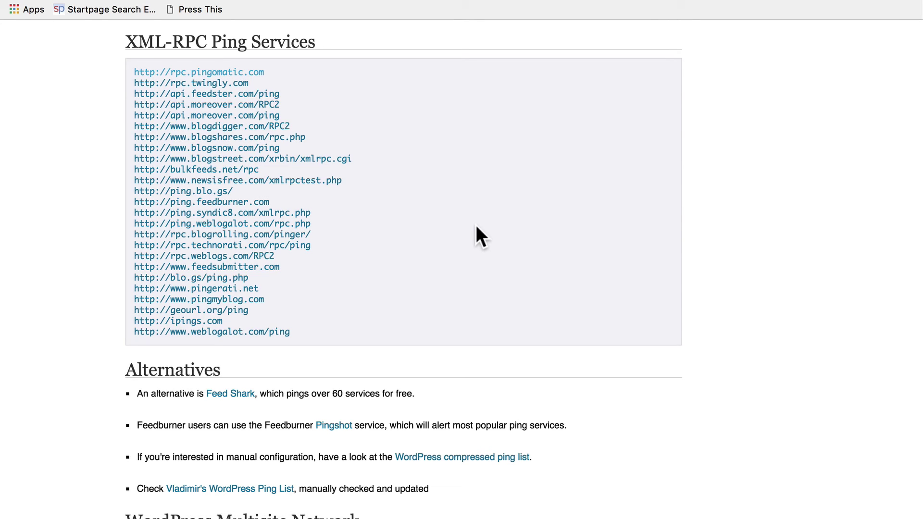
pyautogui.press('super+w')
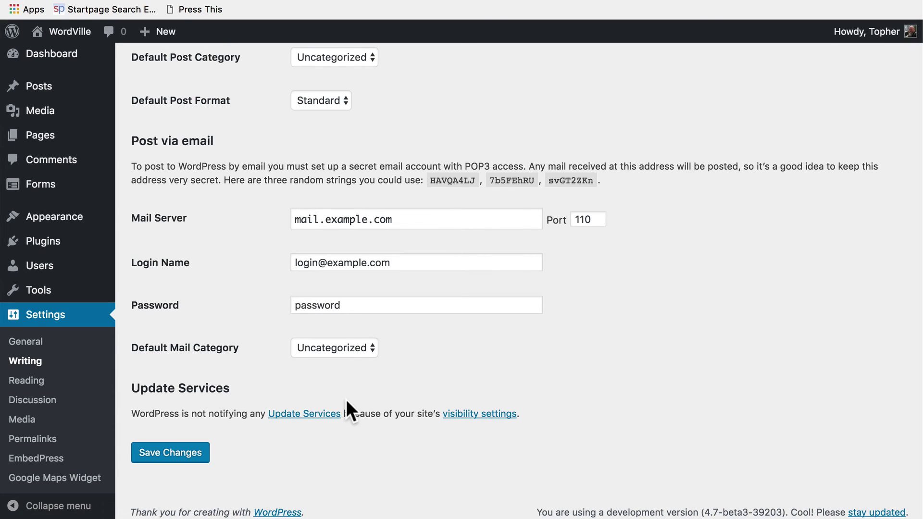
# Open the Reading Settings page from the Settings menu.
pyautogui.click(37, 382)
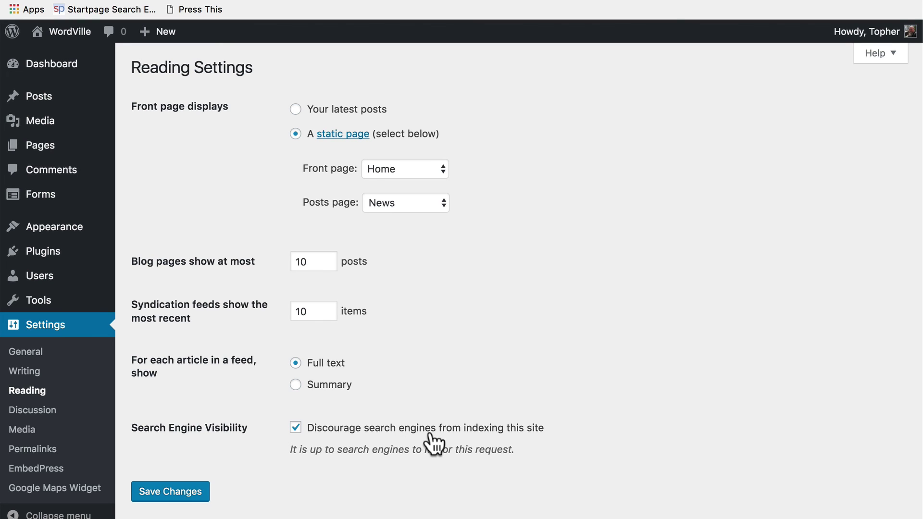
pyautogui.scroll(-2, 431, 434)
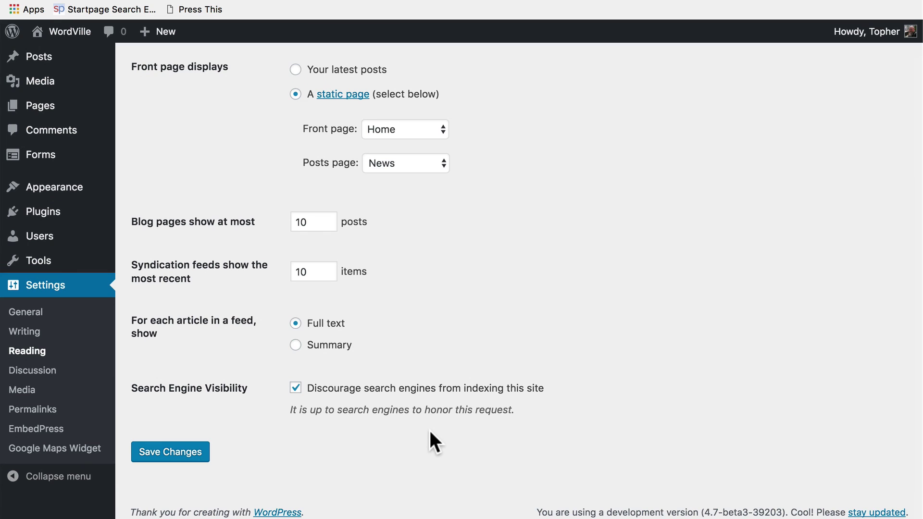